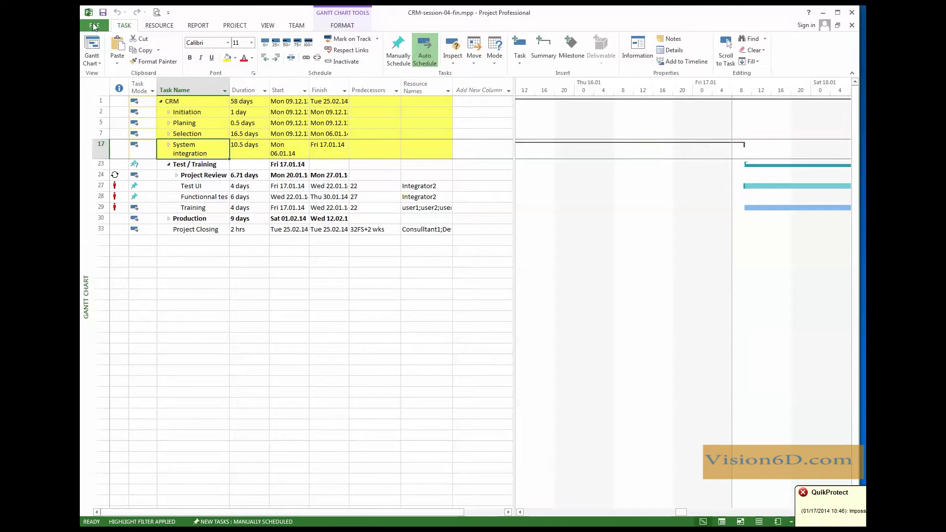
Open the Project Options window from the File backstage menu.
click(93, 27)
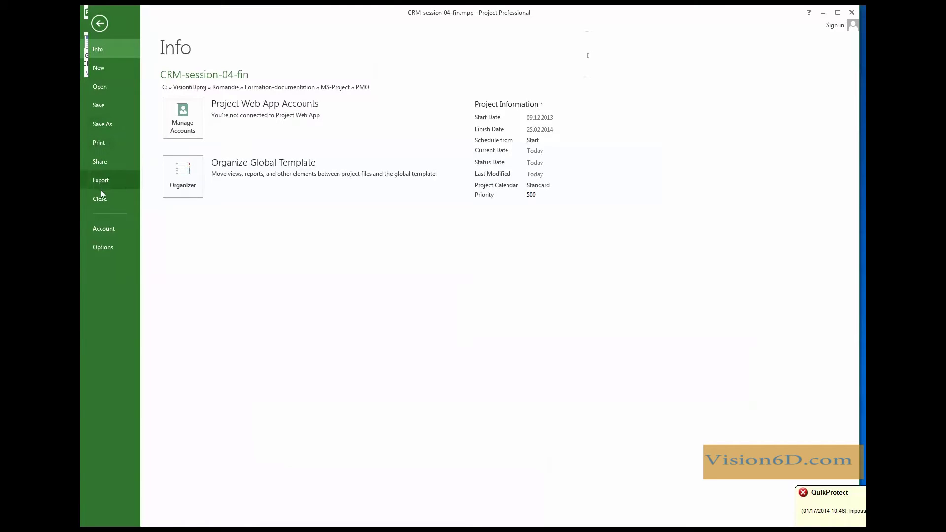
click(109, 246)
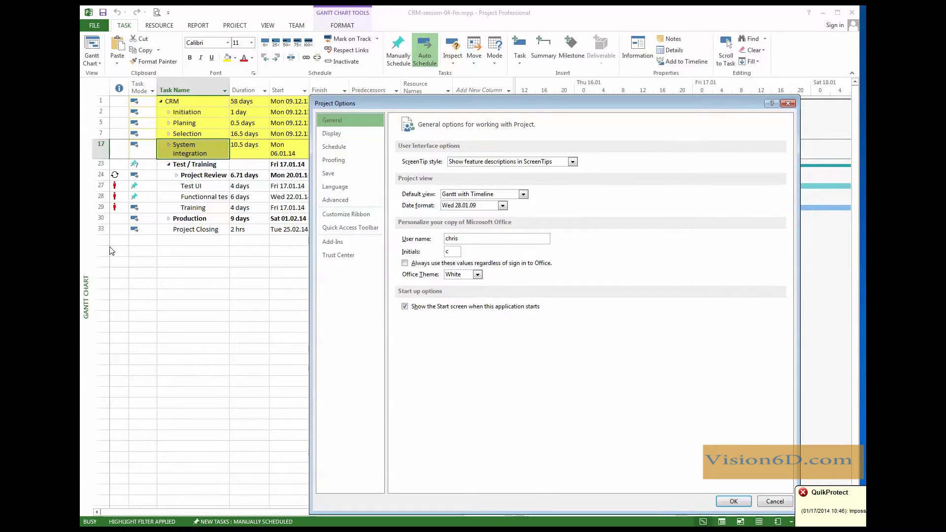
Show the Customize Ribbon page with All Commands listed, and select the Highlight command.
click(344, 215)
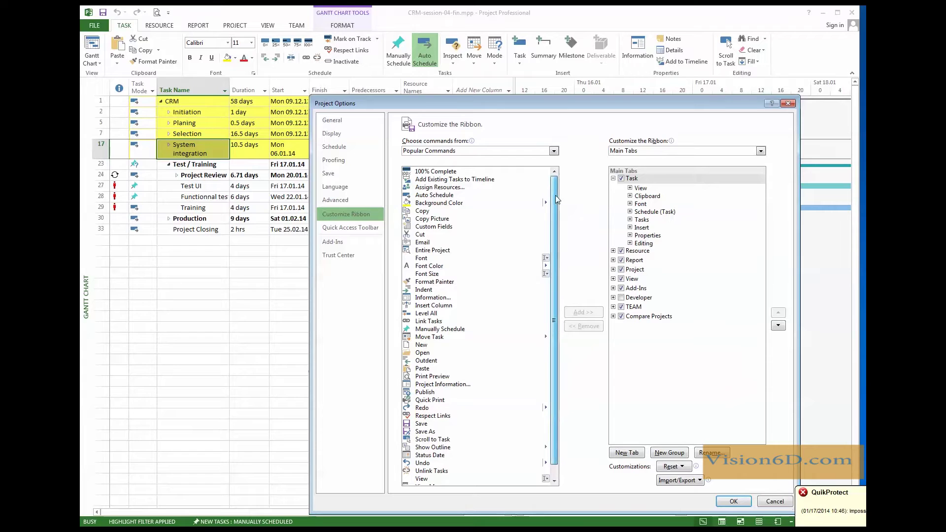
scroll(557, 199, down, 1)
scroll(557, 192, up, 1)
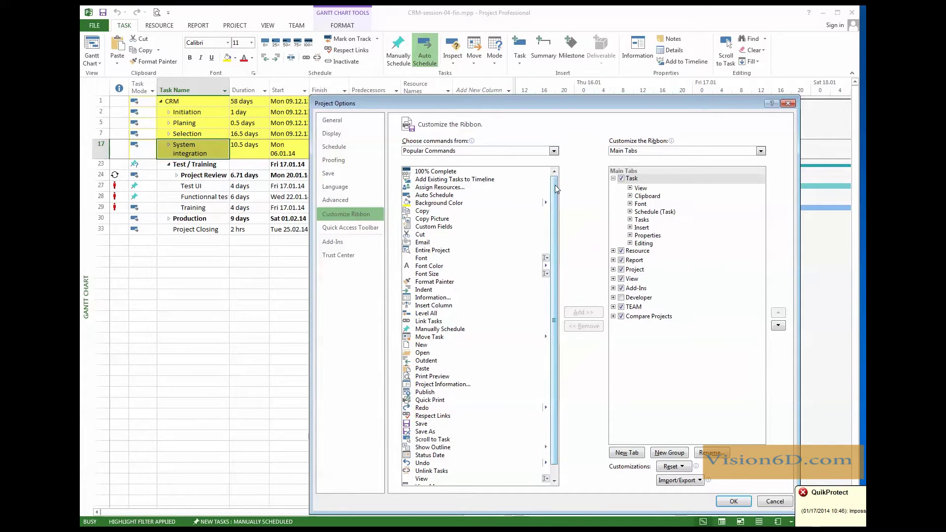
click(555, 151)
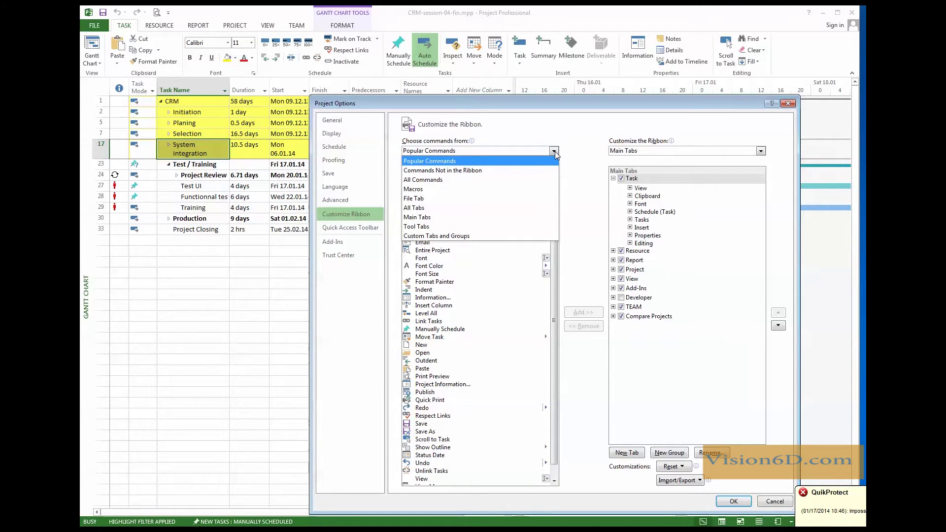
click(466, 180)
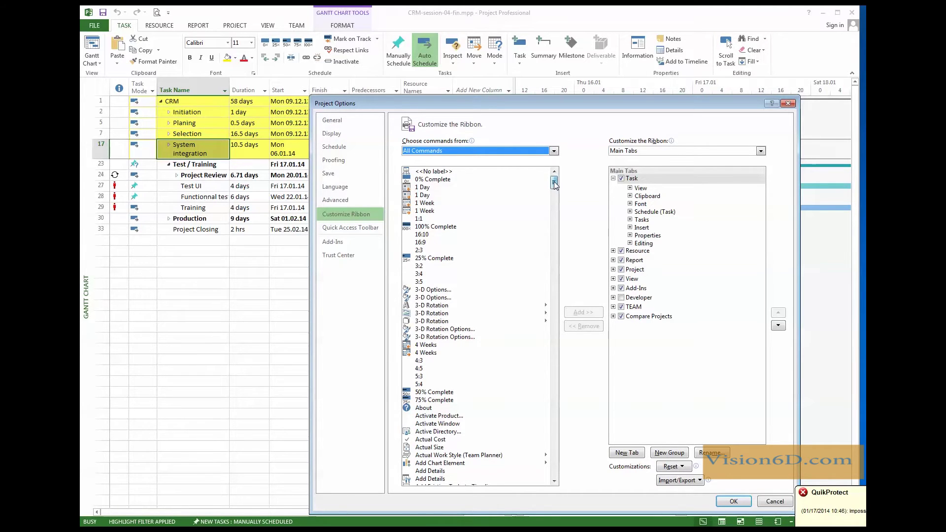
drag(554, 183, 556, 298)
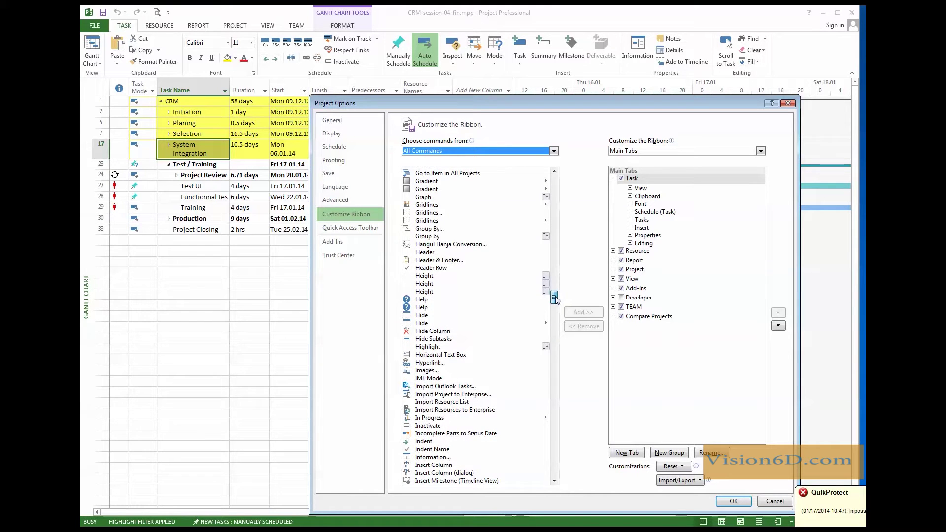
click(439, 347)
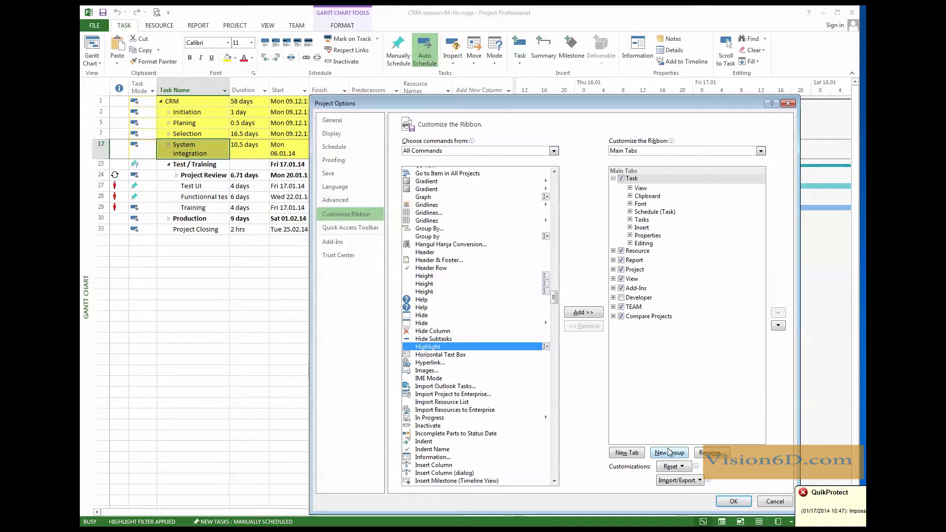
Add a new custom ribbon tab and rename its New Group to 'personnel'.
click(627, 453)
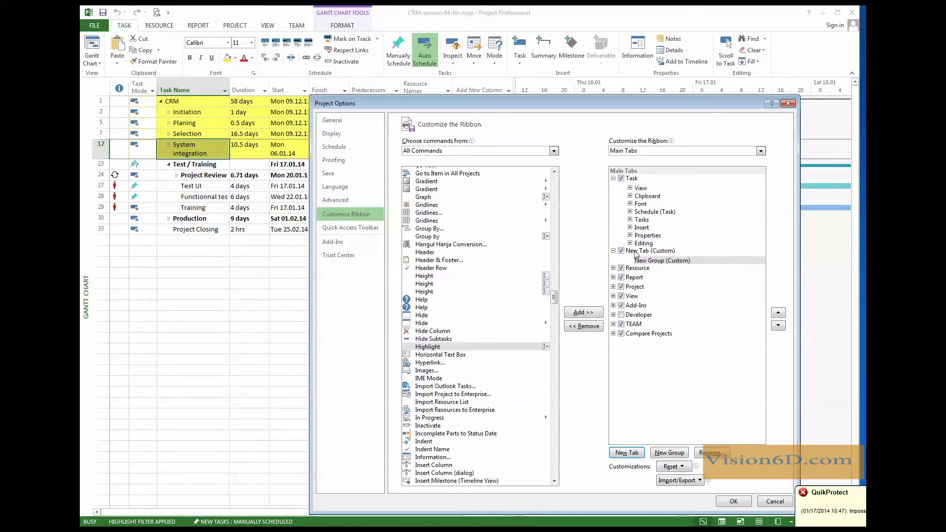
click(711, 453)
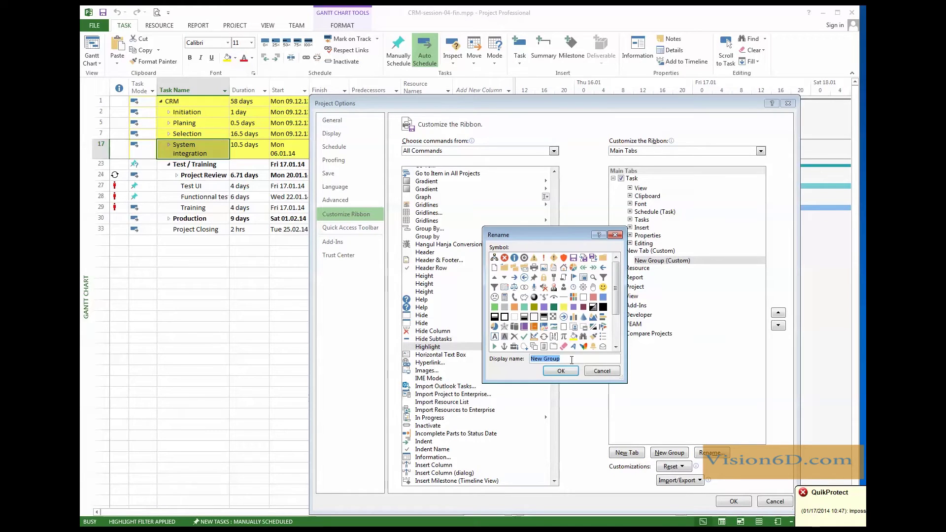
key(BackSpace)
text(personnel)
key(Return)
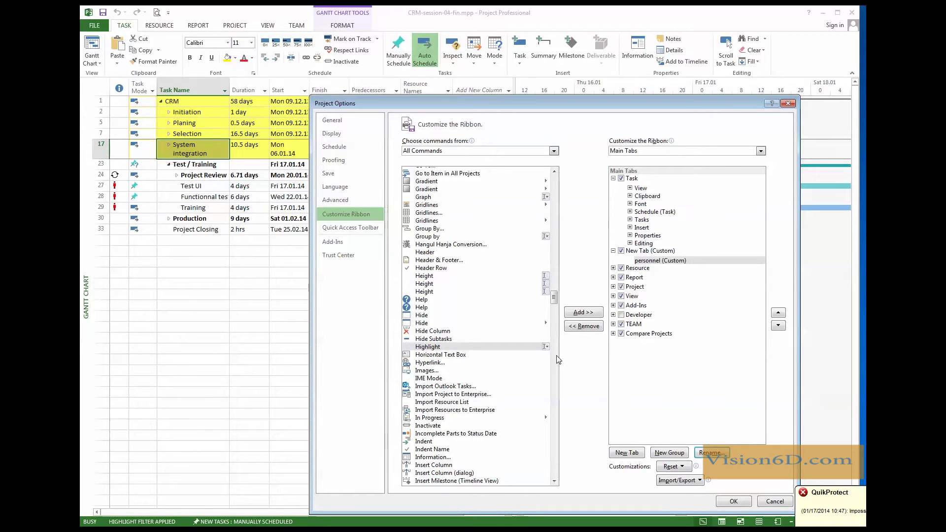
Rename the new custom tab to 'personnel'.
click(636, 253)
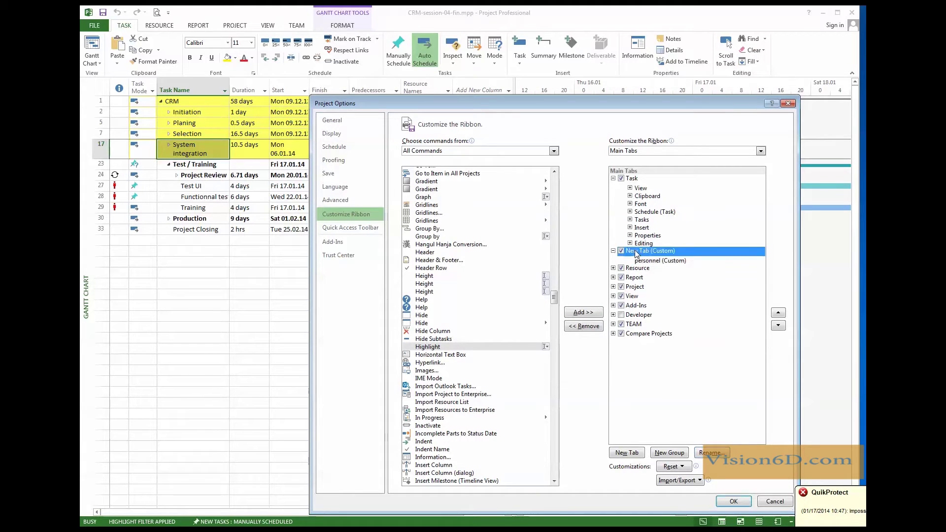
click(712, 453)
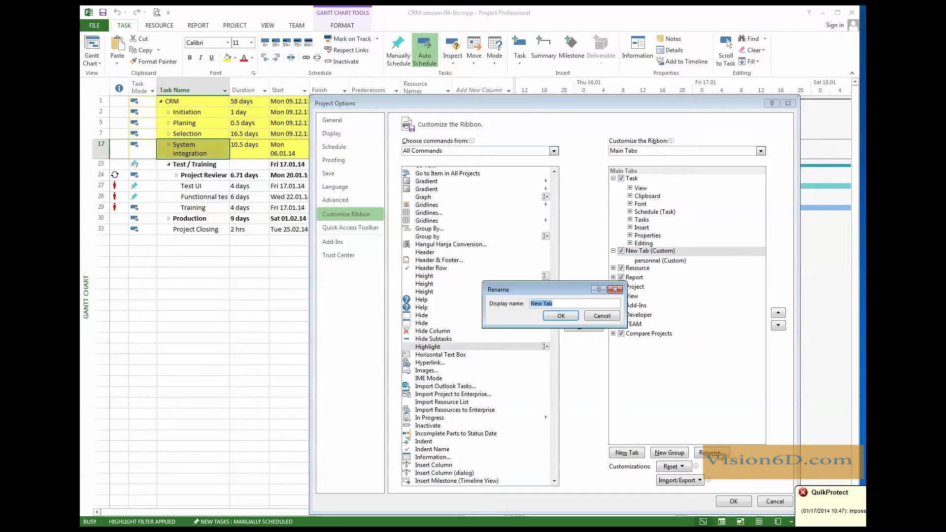
key(BackSpace)
text(sonnel)
key(Return)
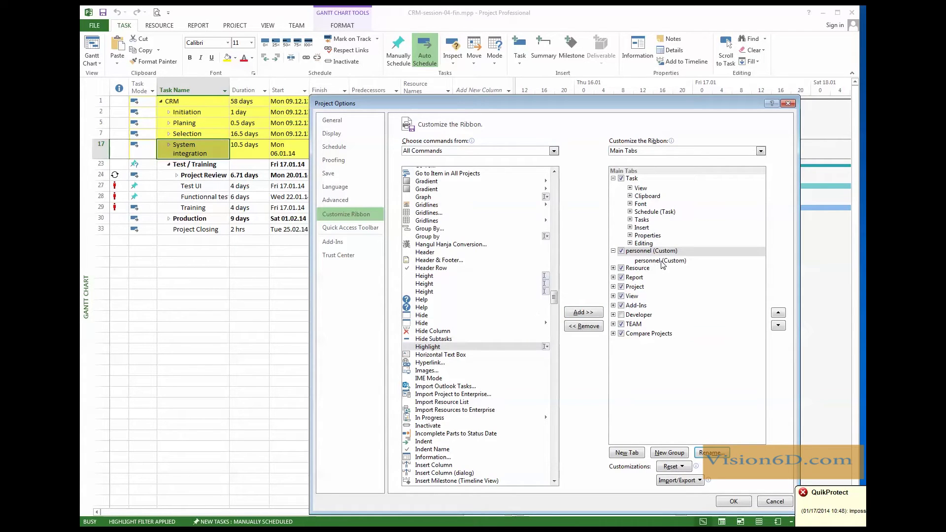
Add the Highlight command to the personnel group and save the ribbon changes.
click(663, 262)
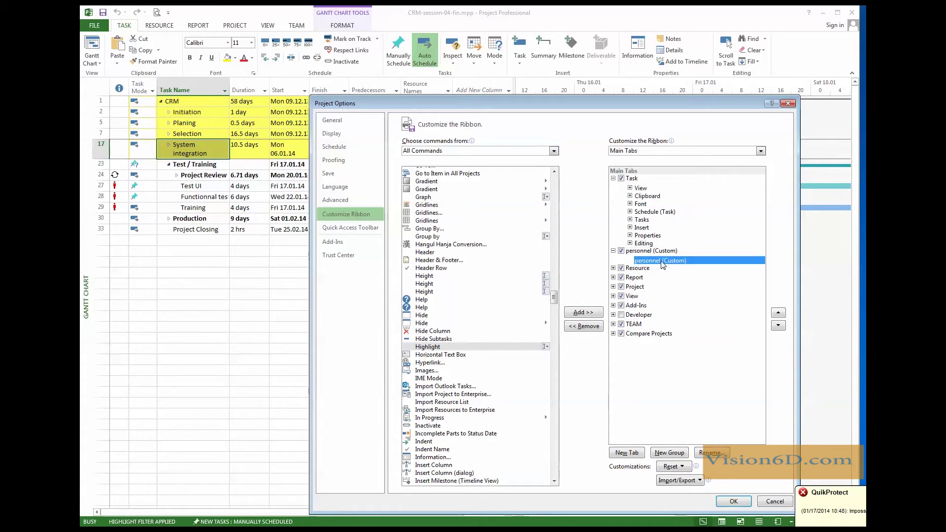
click(584, 313)
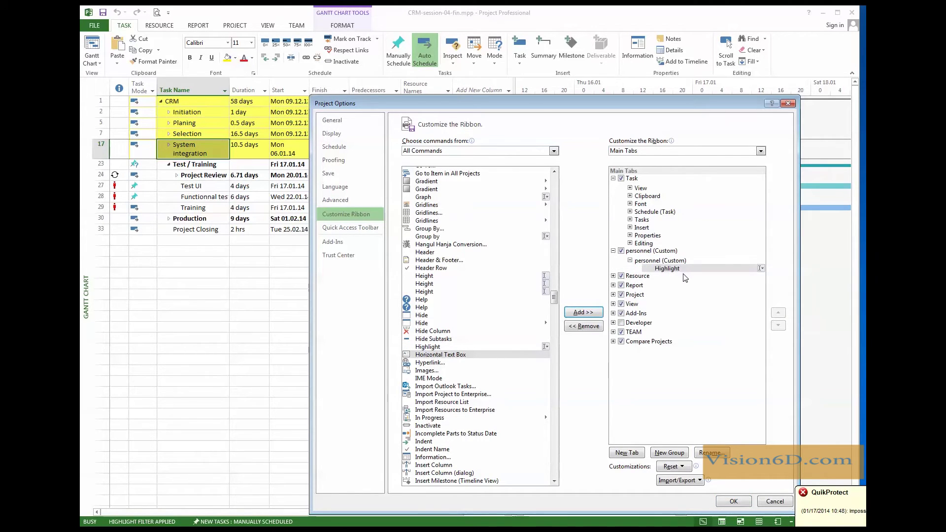
click(737, 502)
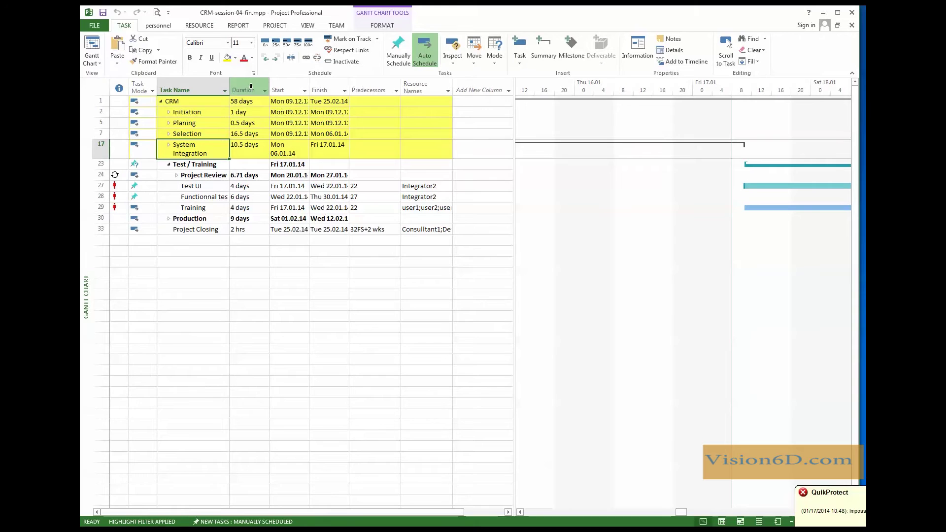
On the personnel tab, highlight Late Tasks, then switch the highlight to Incomplete Tasks.
click(160, 27)
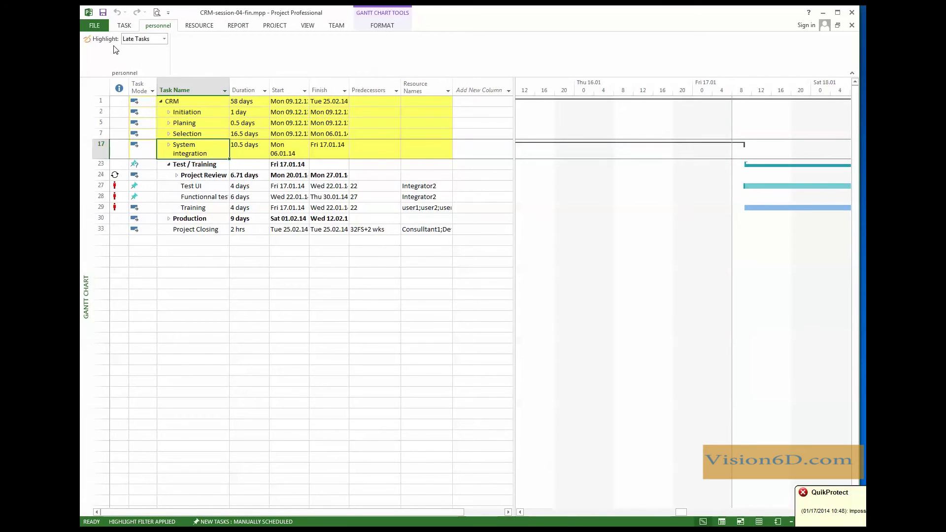
click(164, 40)
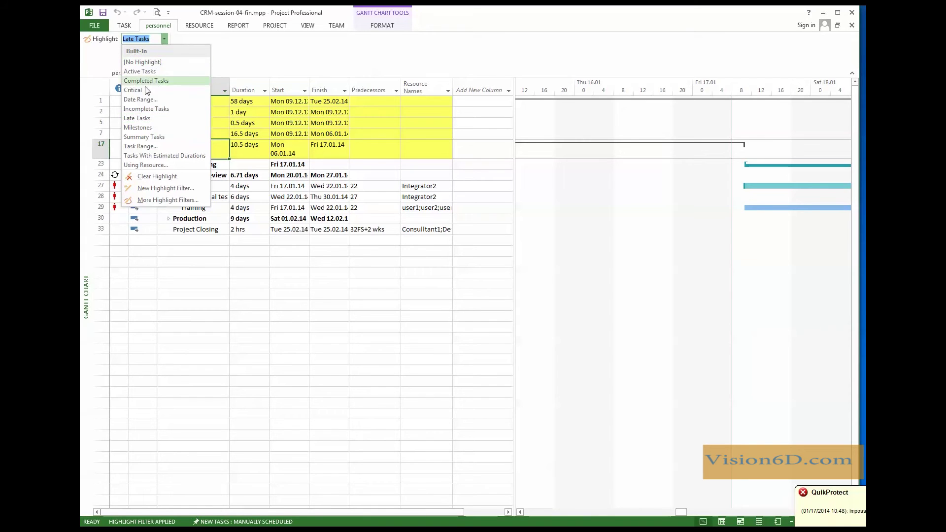
click(143, 119)
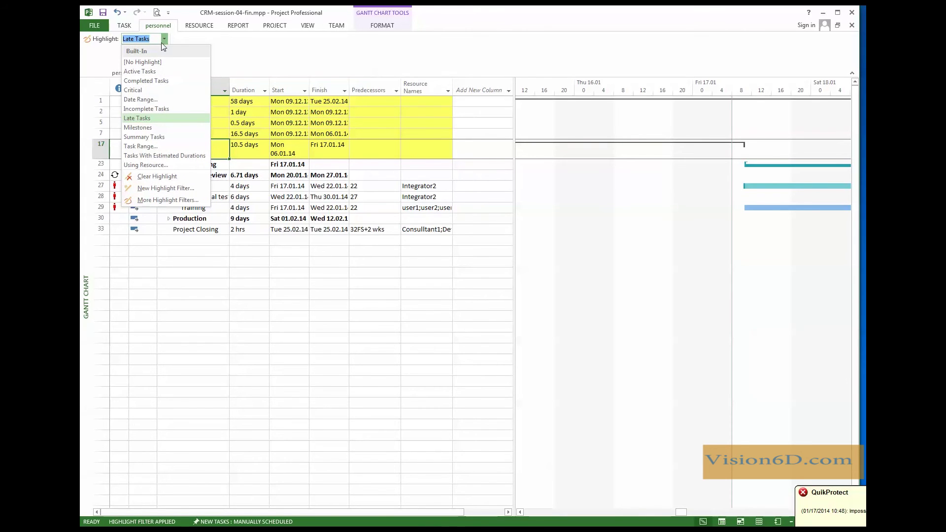
click(164, 109)
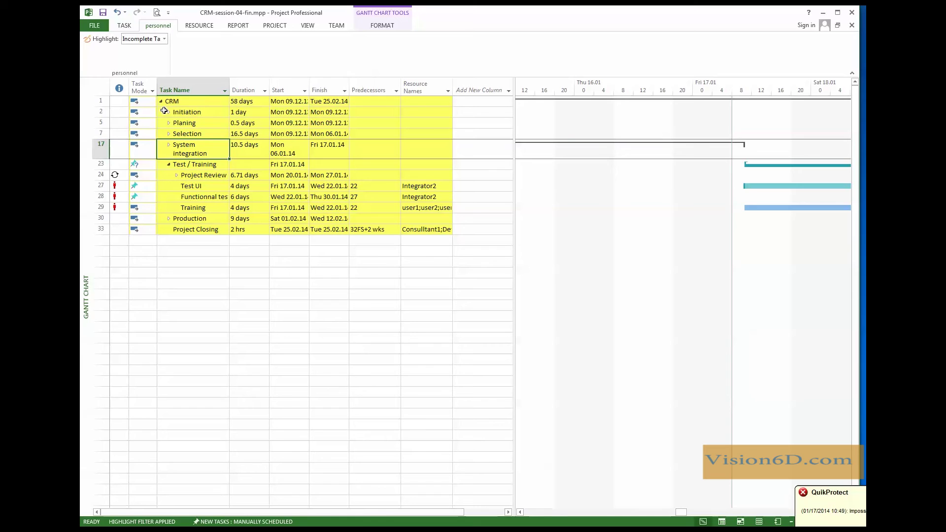
Highlight the milestones, then the completed tasks, using the Highlight dropdown.
click(164, 39)
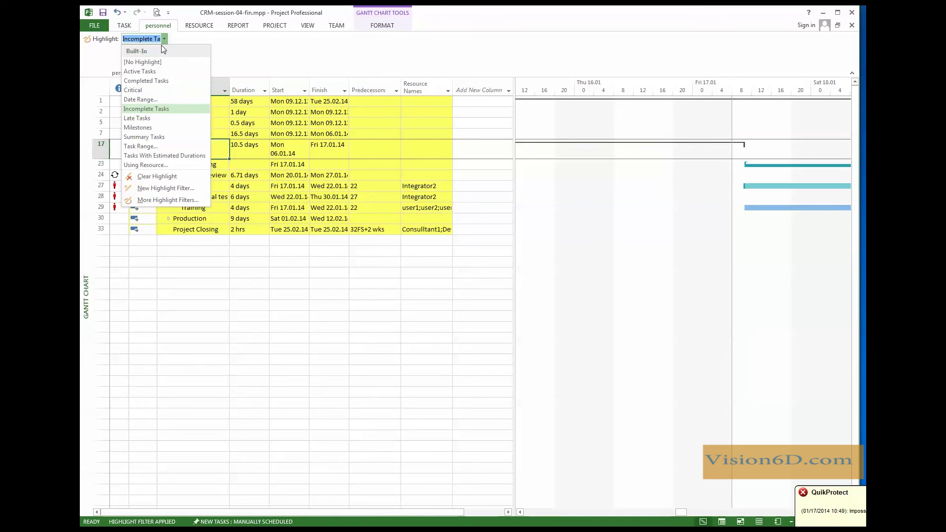
click(148, 129)
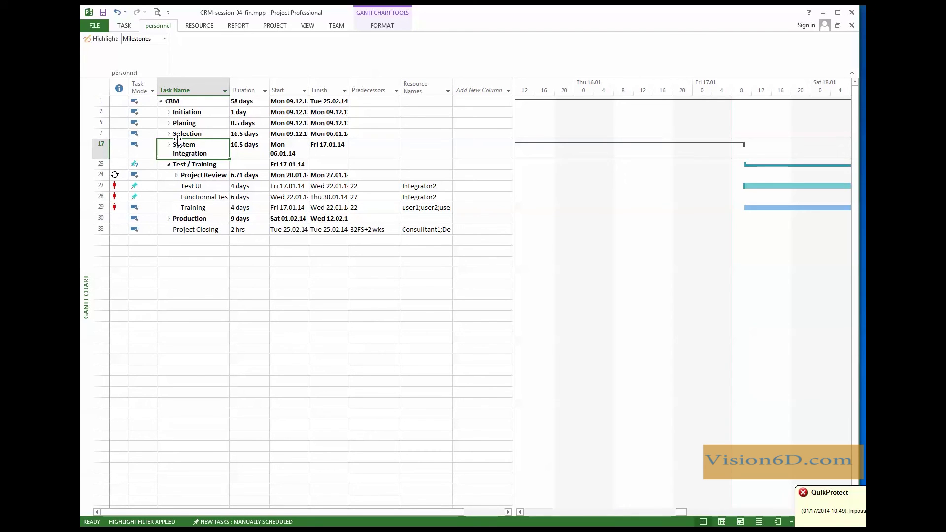
click(164, 38)
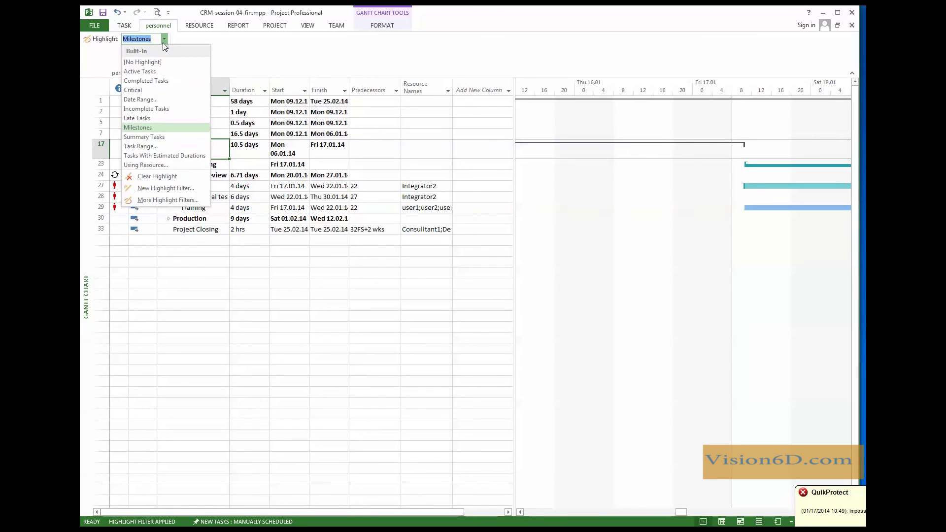
click(145, 80)
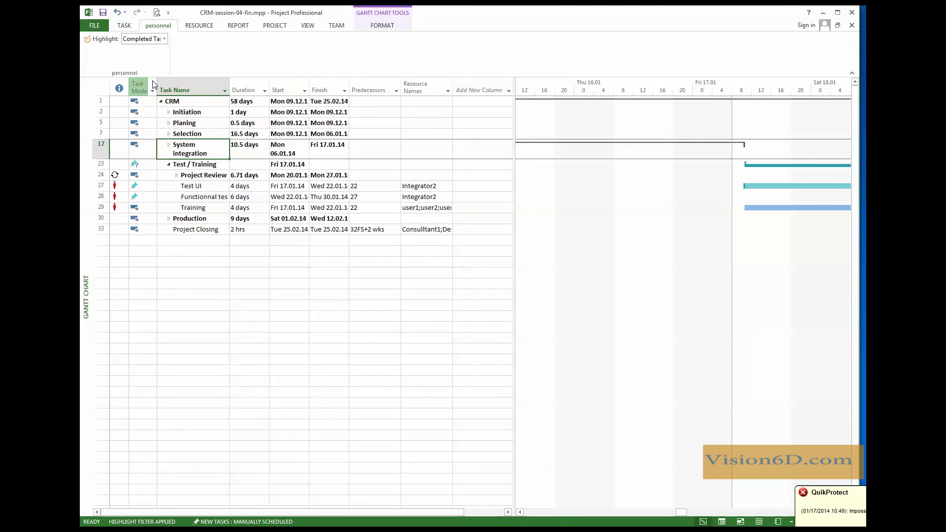
Highlight the critical tasks in yellow and reopen the highlight criteria list.
click(165, 40)
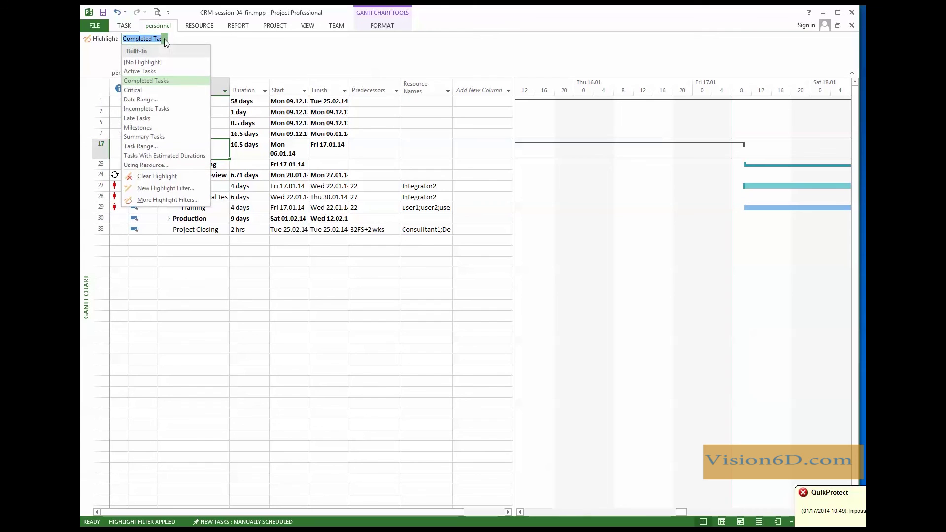
click(149, 90)
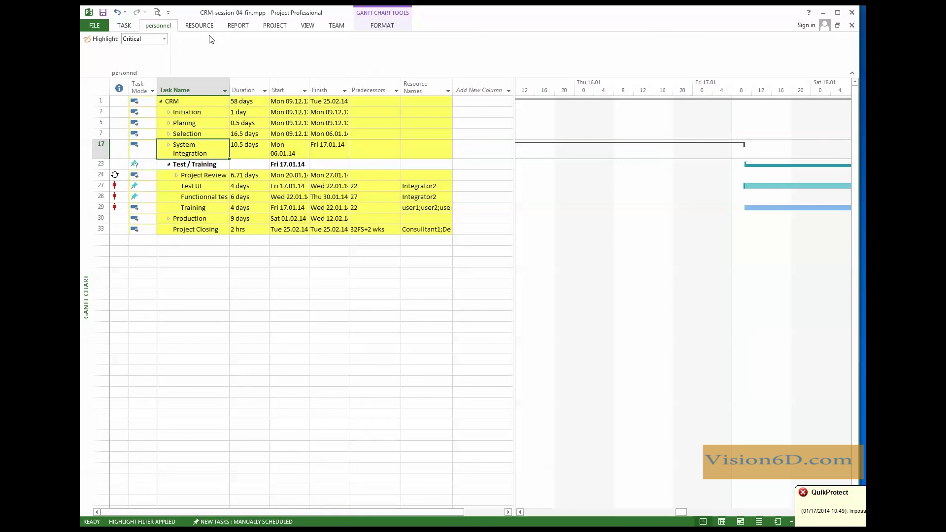
click(164, 39)
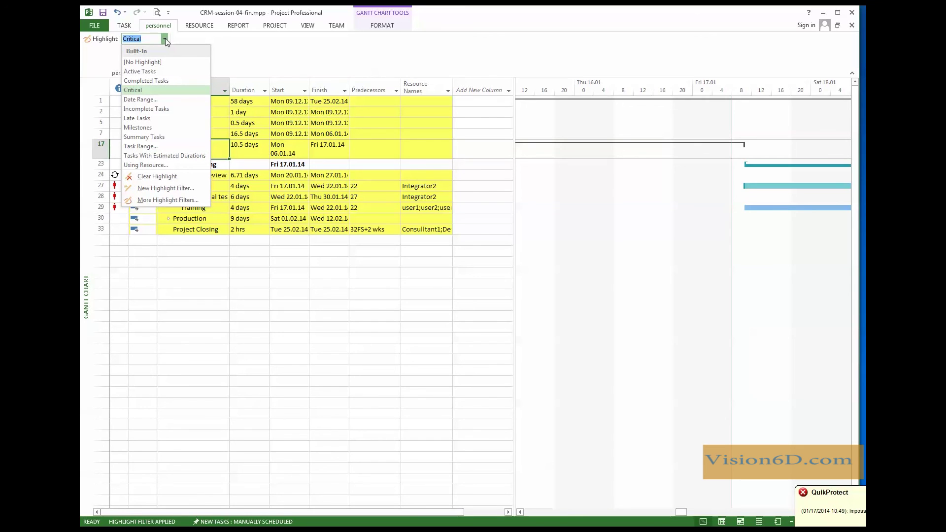